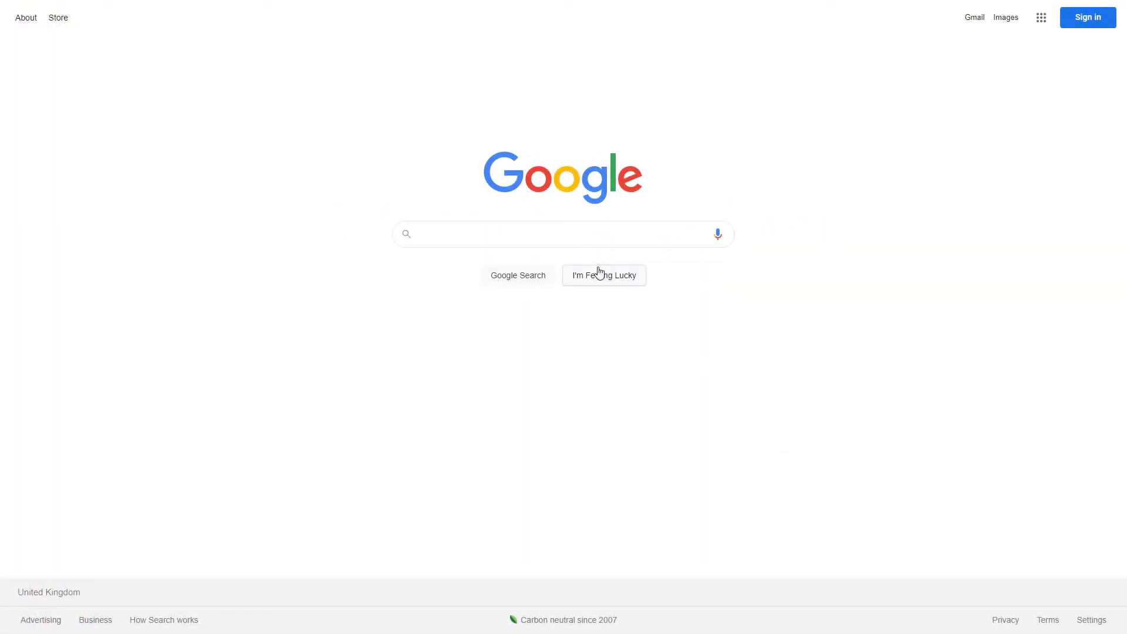
Search Google for 'Microsoft 365 Developer Program' and open the Developer Program result.
click(583, 237)
text(Microsoft 365 Developer Program)
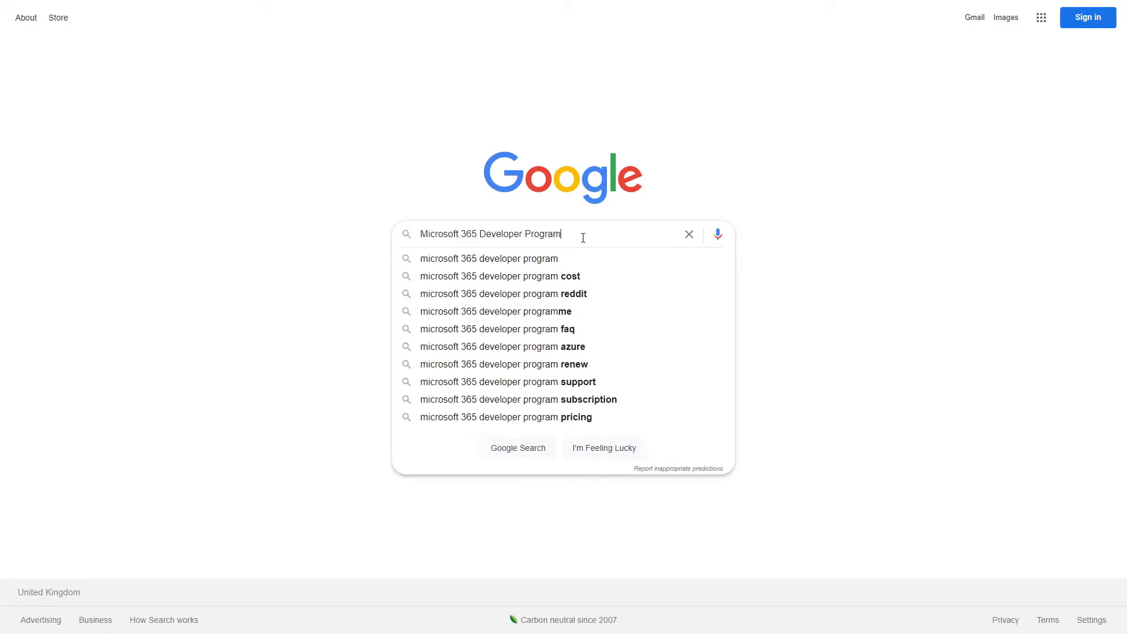
key(Return)
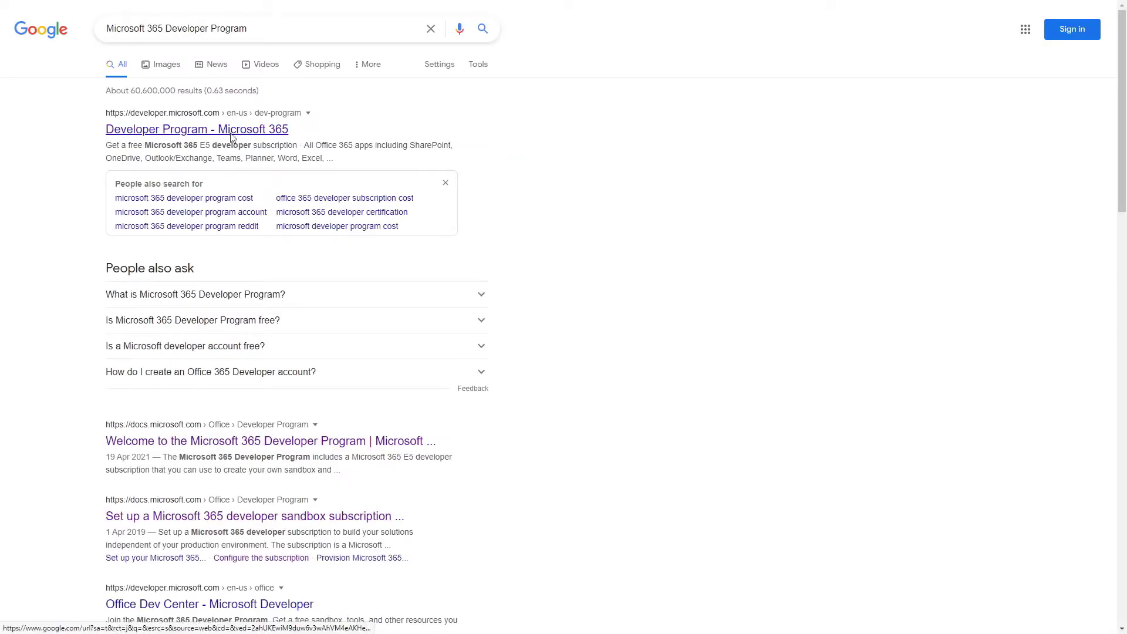
click(231, 134)
Start joining with country United Kingdom and company Collab365, accepting terms and opting into tips.
click(150, 306)
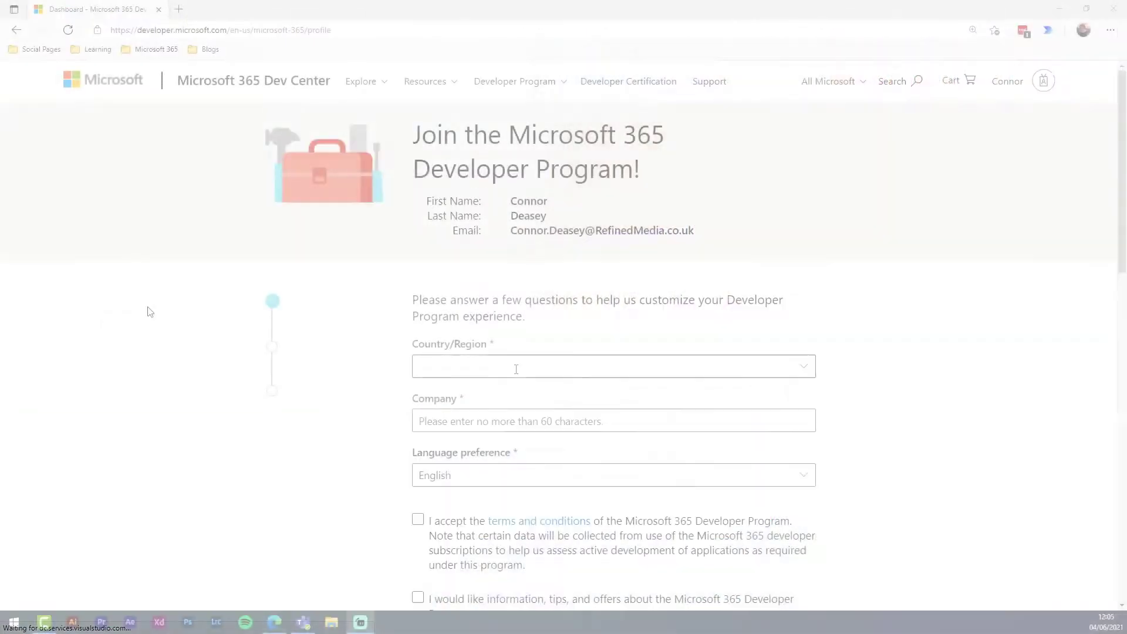
click(458, 403)
click(464, 421)
text(Collab)
click(435, 457)
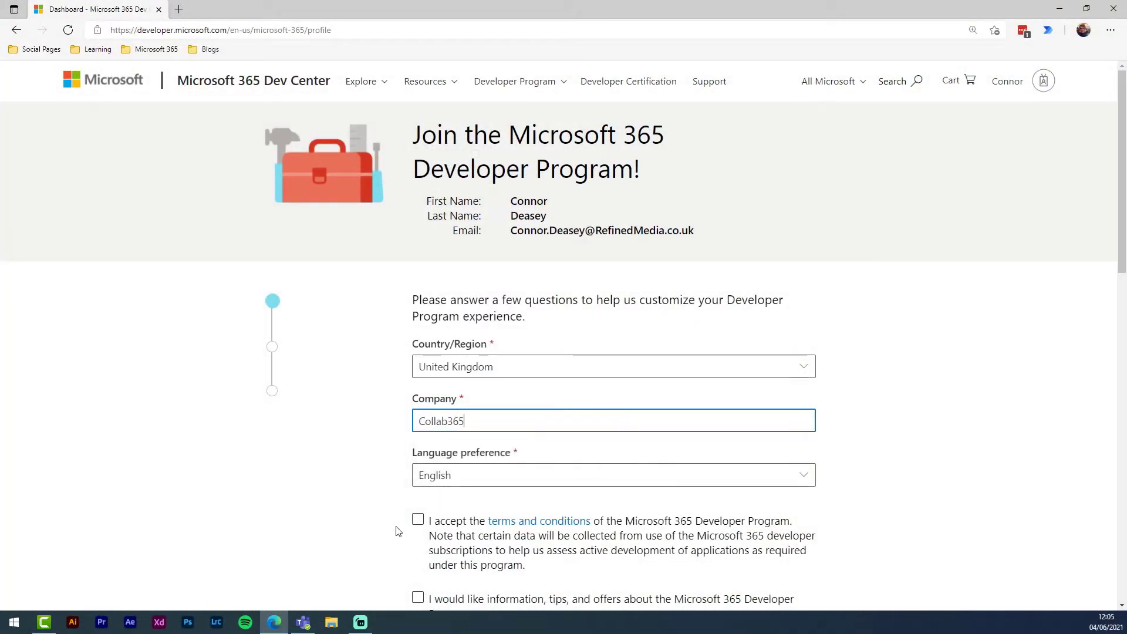
scroll(411, 522, down, 5)
click(417, 191)
click(417, 267)
Choose applications for internal company use as the focus, pick interest areas and technologies, and finish joining.
click(448, 362)
click(430, 399)
click(448, 472)
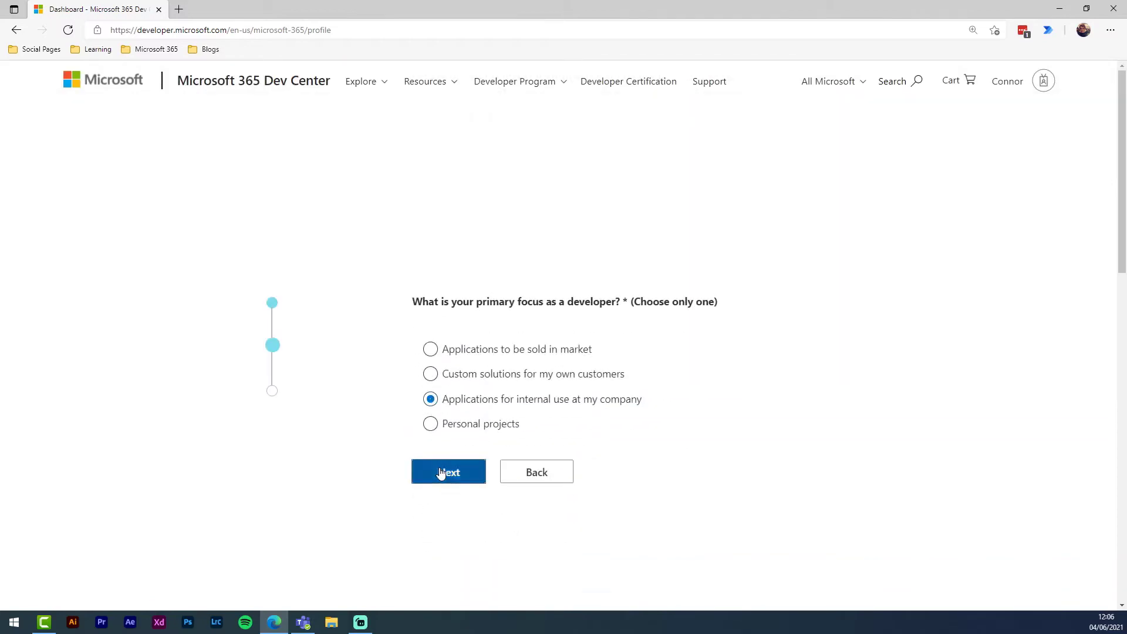
click(430, 357)
click(429, 373)
click(429, 389)
click(429, 405)
click(429, 422)
click(429, 438)
click(429, 455)
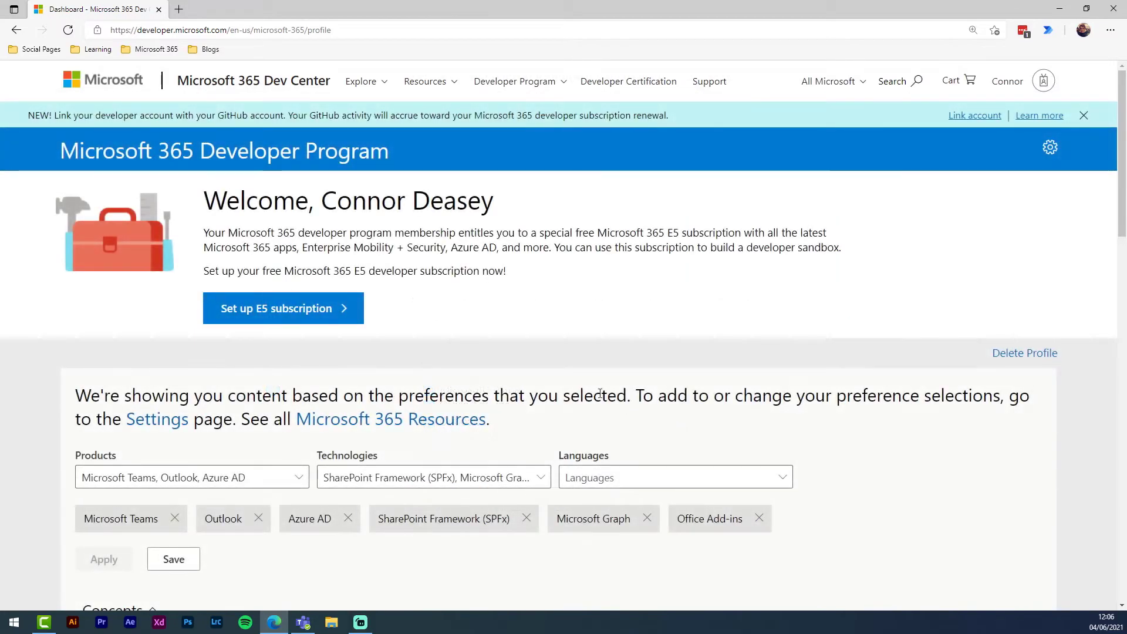
Start the E5 subscription setup with an admin username, domain CollabShorts and a confirmed password.
click(268, 310)
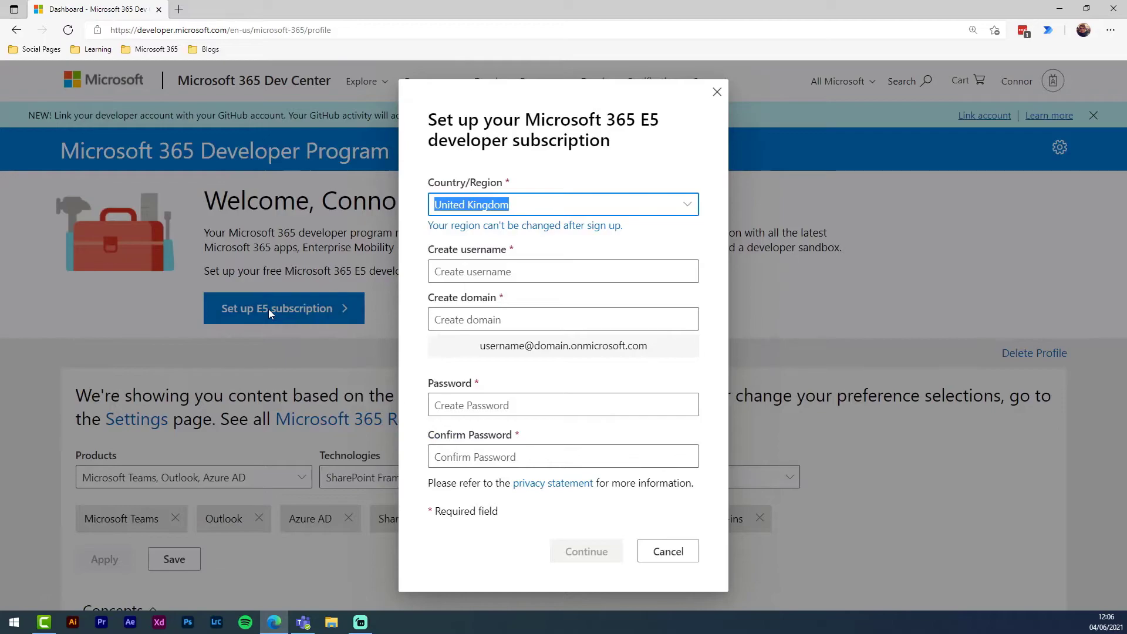
click(477, 273)
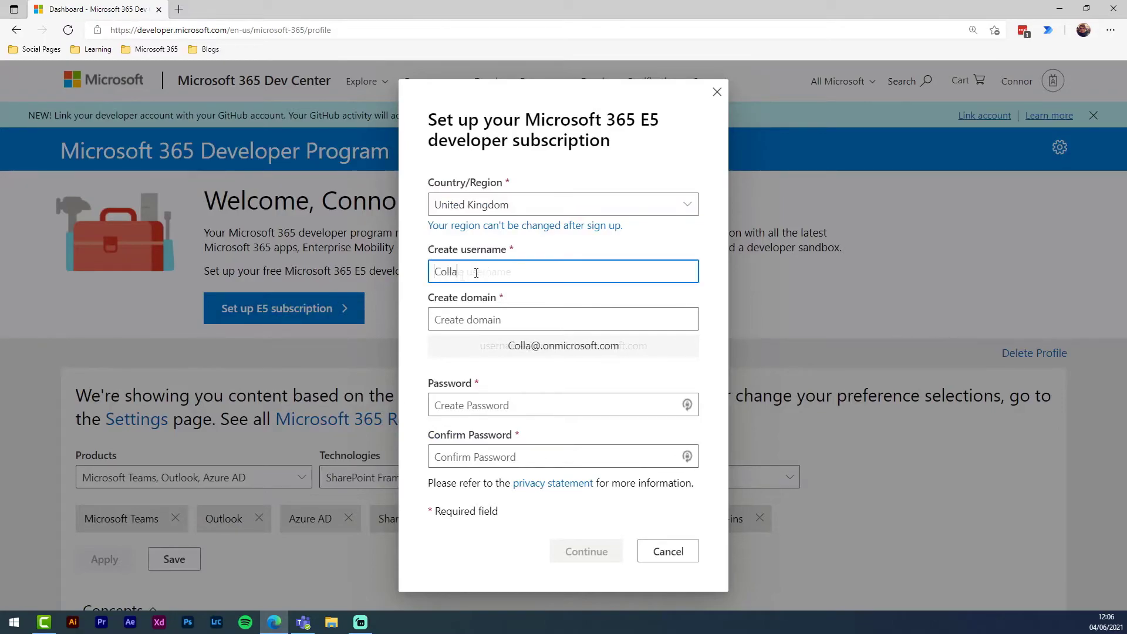
key(Tab)
text(CollabShorts)
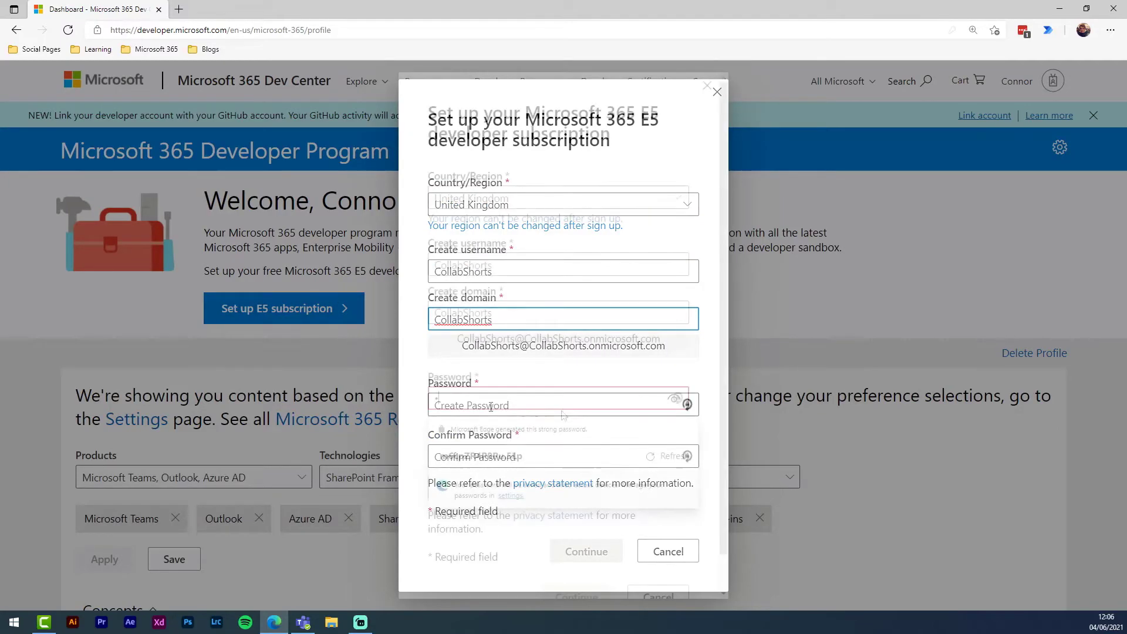
click(557, 406)
text(•••••••••••)
key(Tab)
text(•••••••••••)
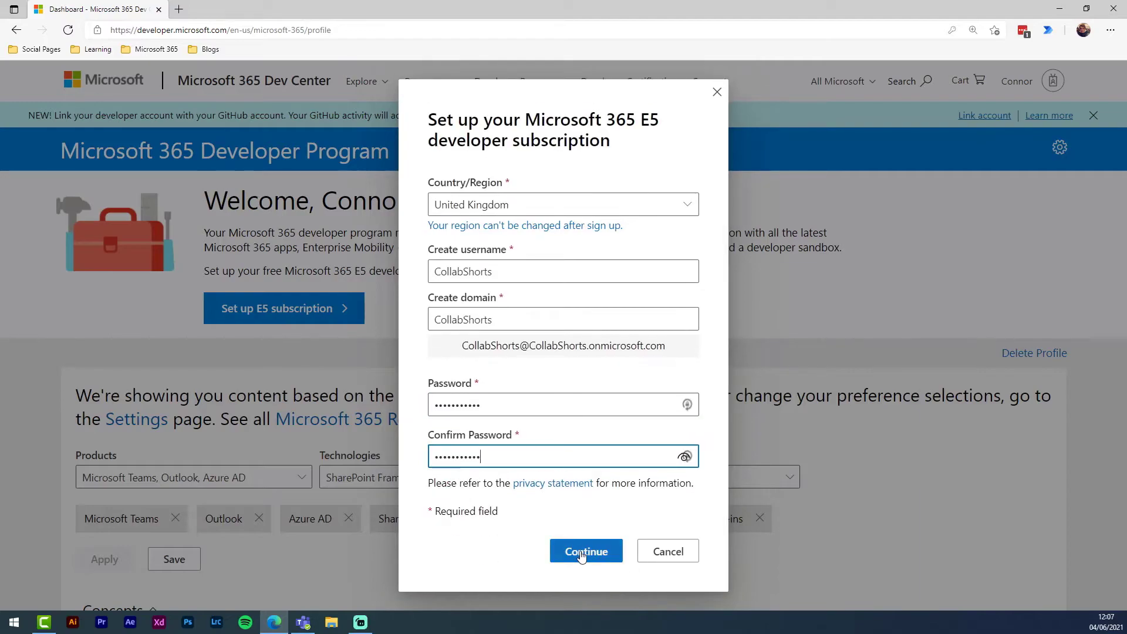
click(581, 556)
Verify the account with a texted code sent to the phone number and complete the subscription setup.
click(536, 389)
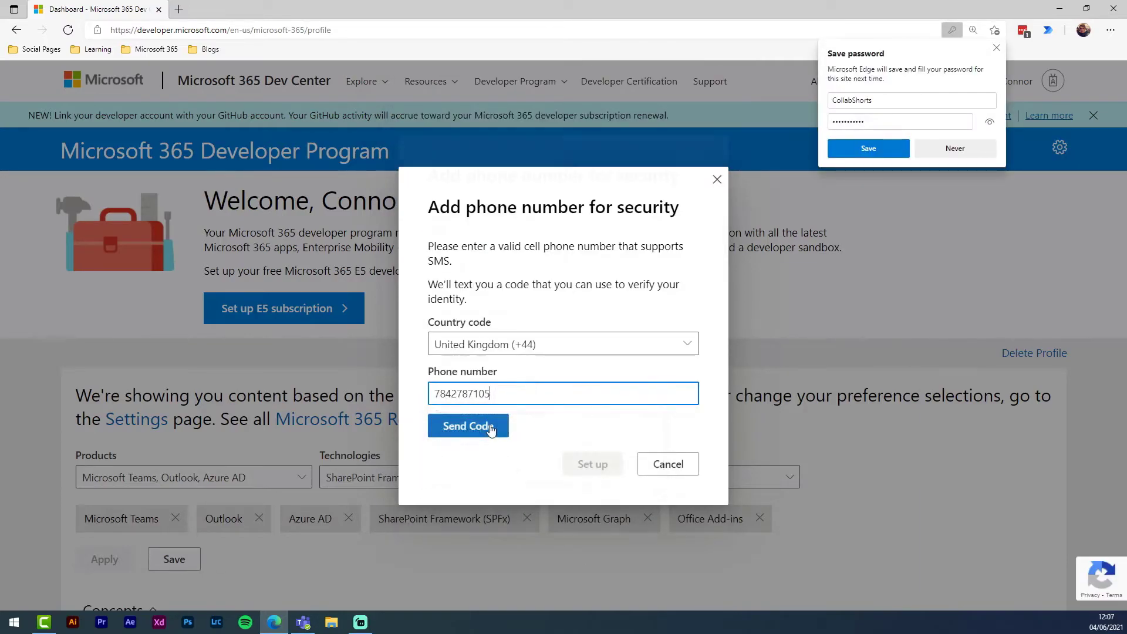
click(495, 427)
click(487, 454)
click(622, 498)
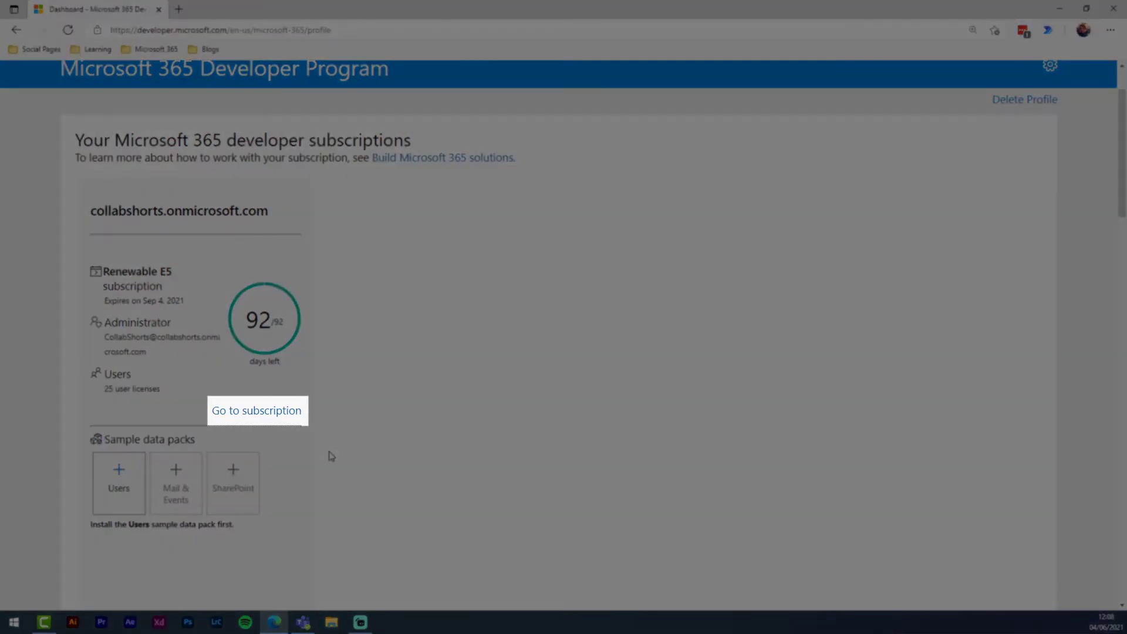
Go to the subscription's Office 365 home and open the full All apps page from the app launcher.
click(247, 410)
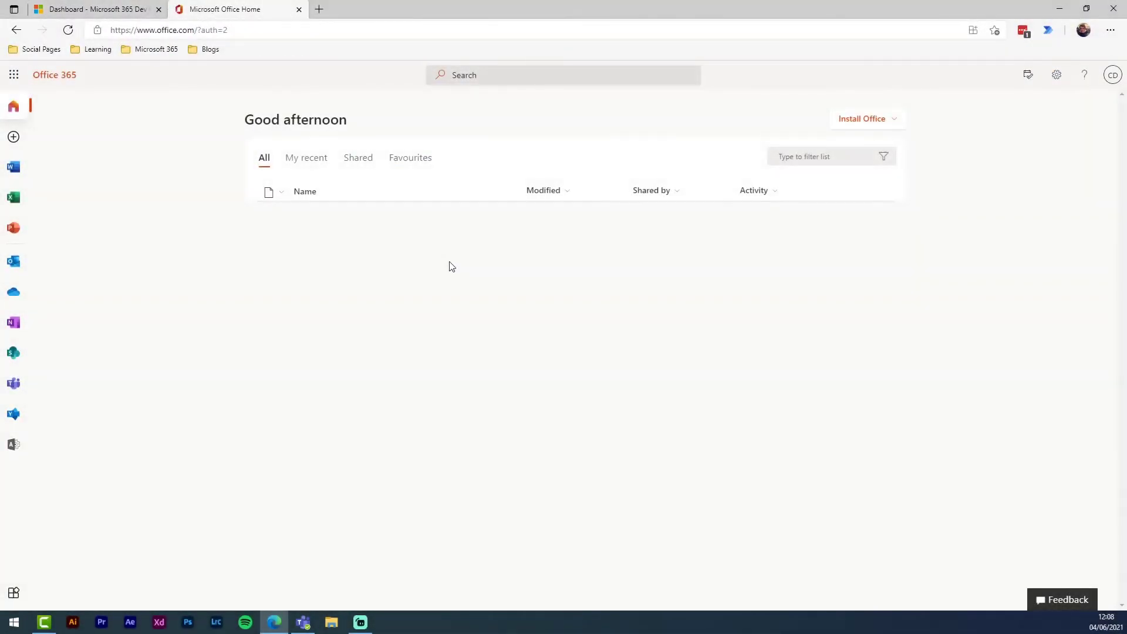
click(14, 76)
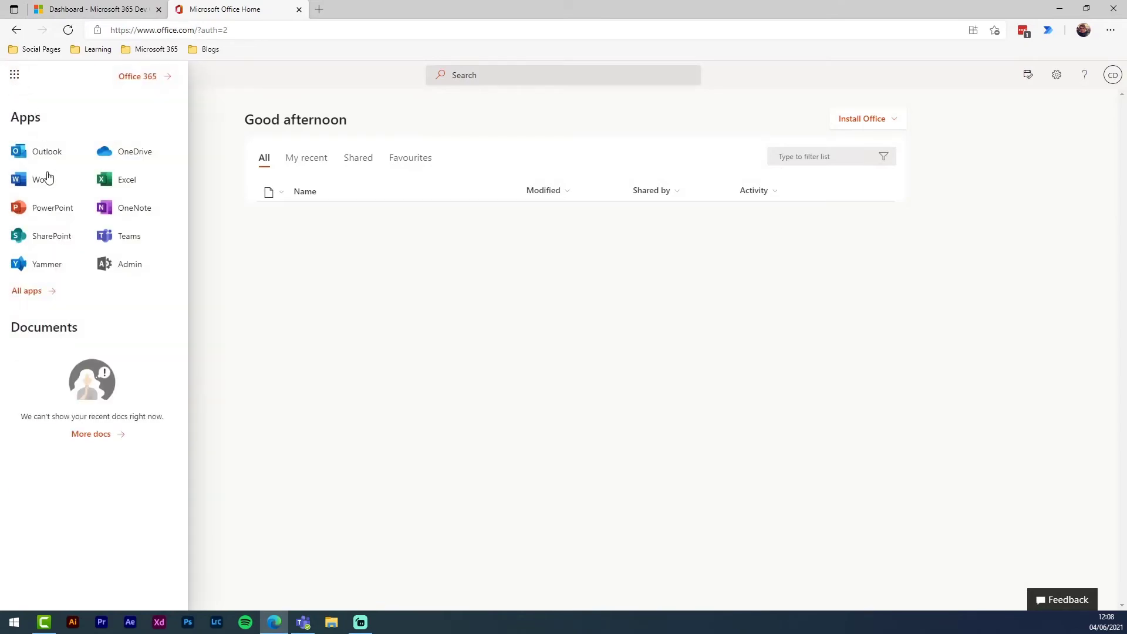
click(27, 291)
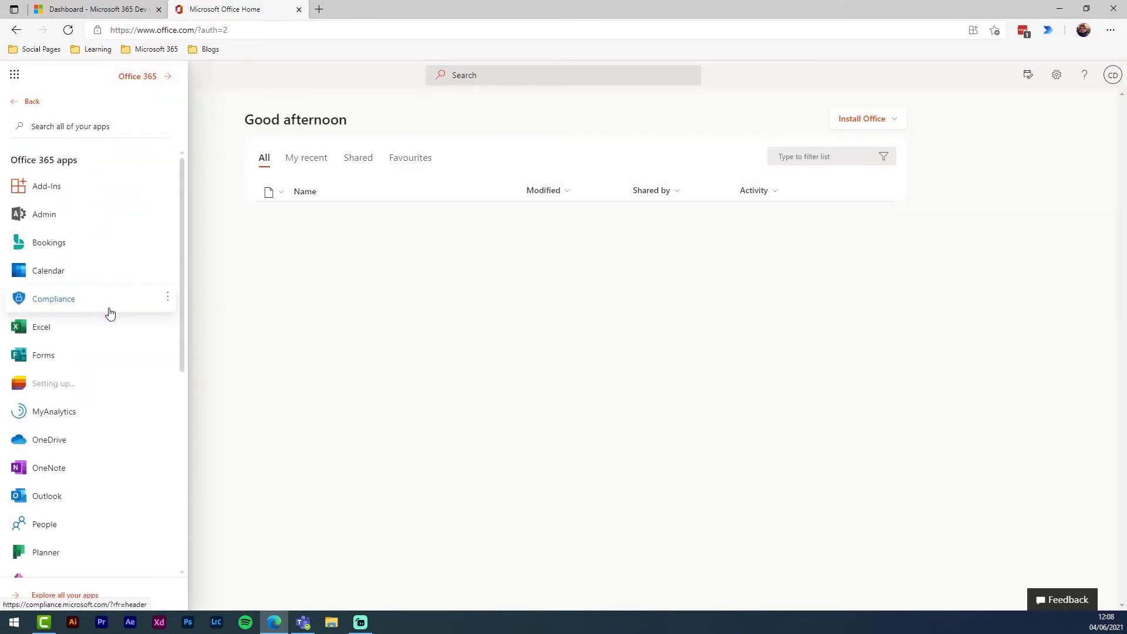
click(82, 595)
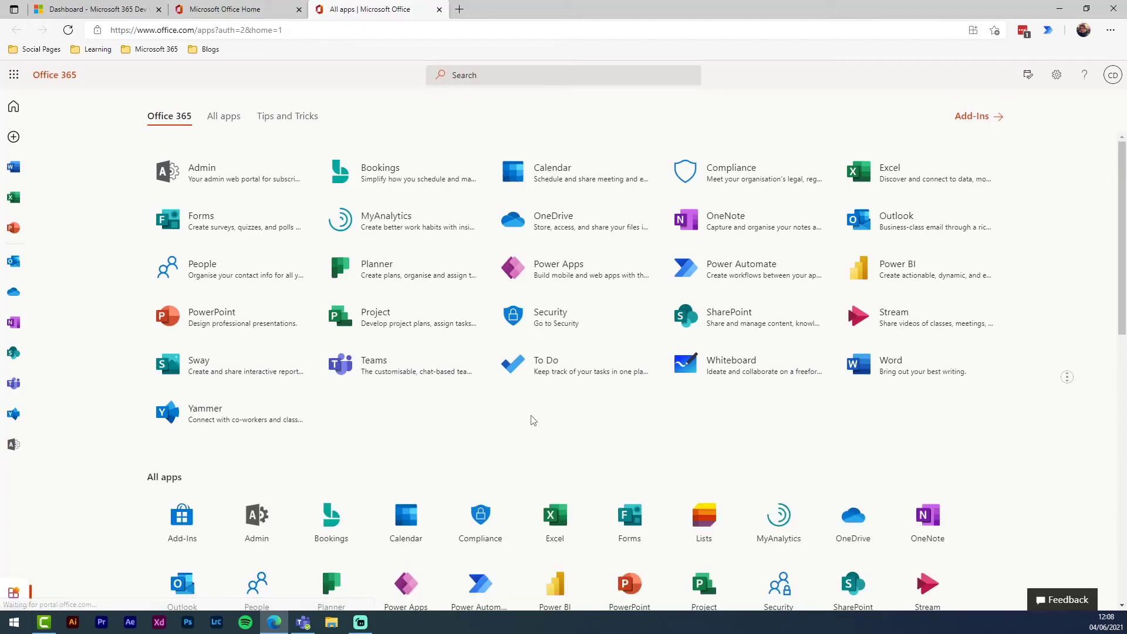
scroll(1071, 388, down, 3)
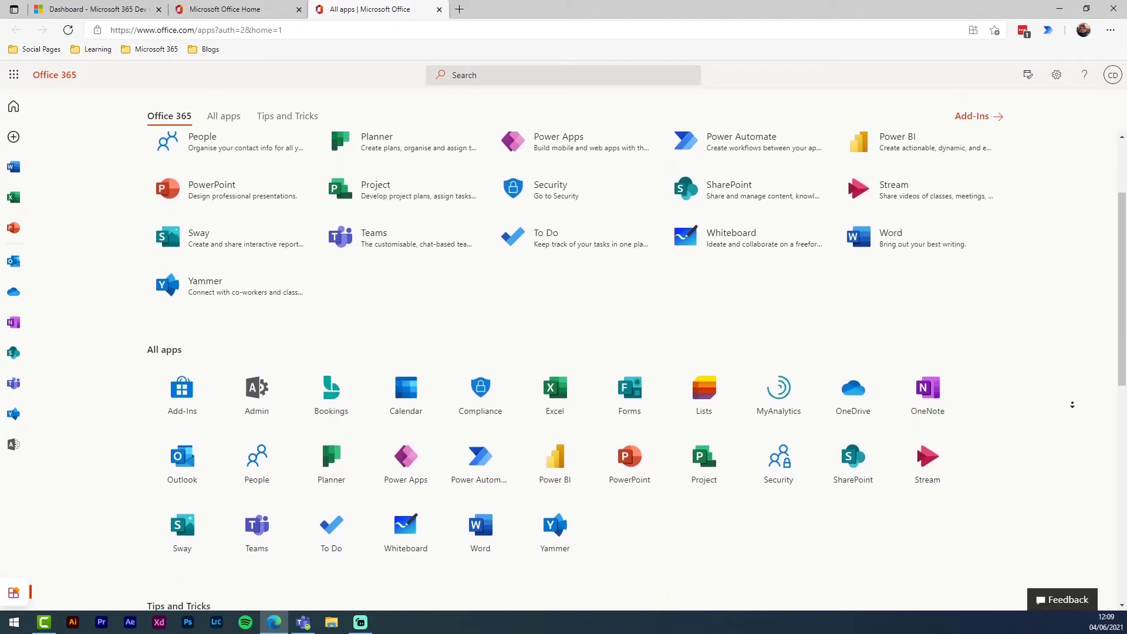
scroll(1071, 405, down, 3)
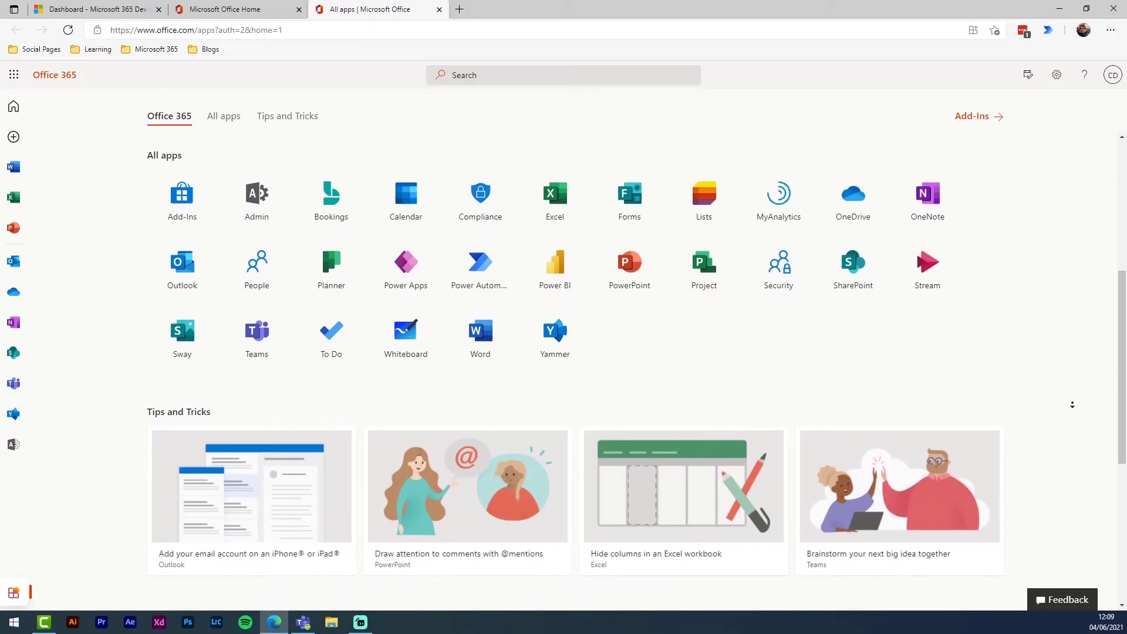
scroll(1071, 405, down, 3)
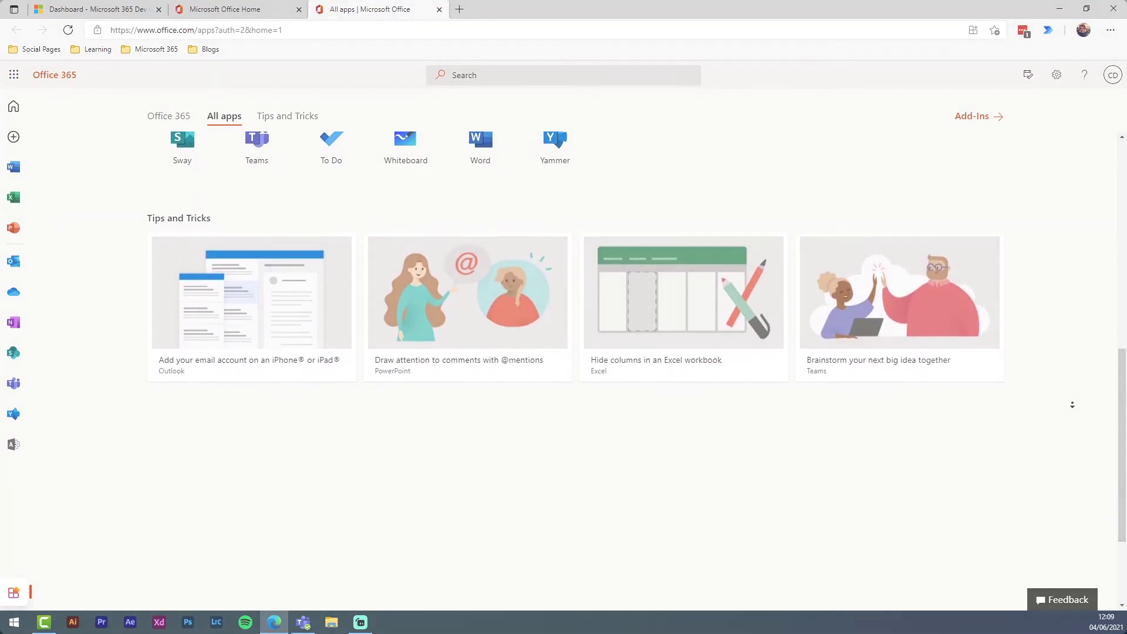